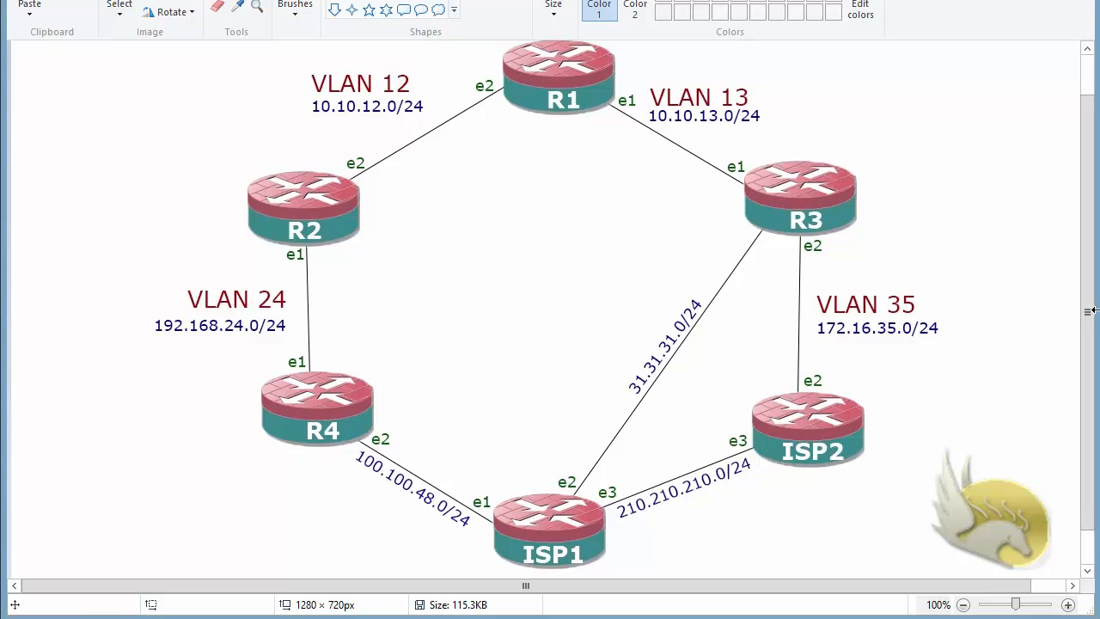
Draw blue rectangles around router R1, about 405 × 143 px, and router R2, about 347 × 130 px, in the network diagram.
scroll(1076, 322, "up", 2)
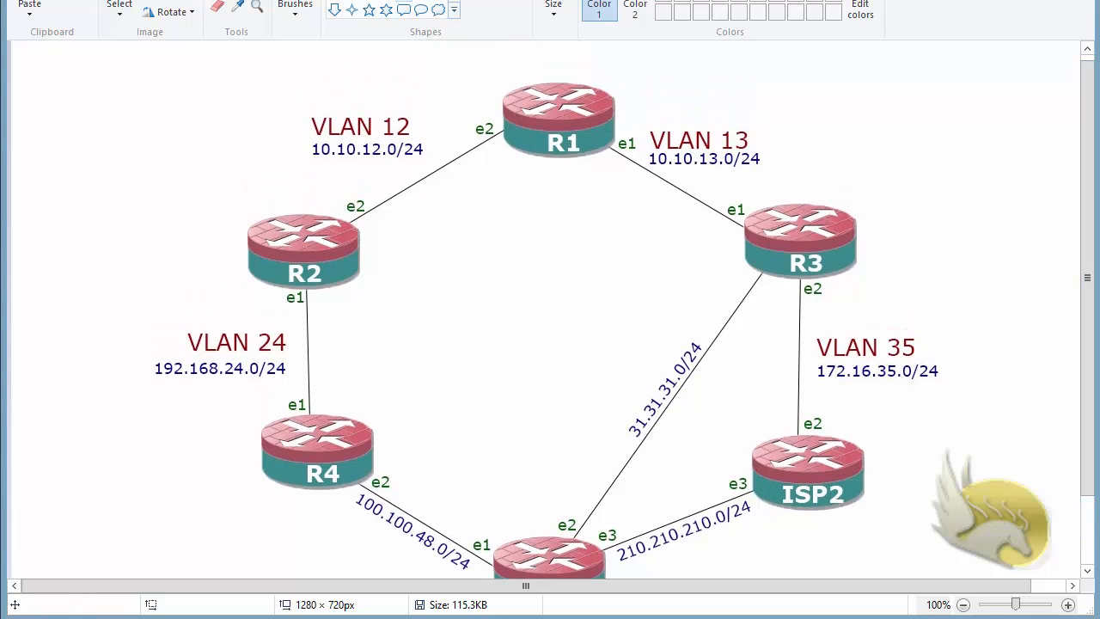
left_click_drag(430, 49, 778, 172)
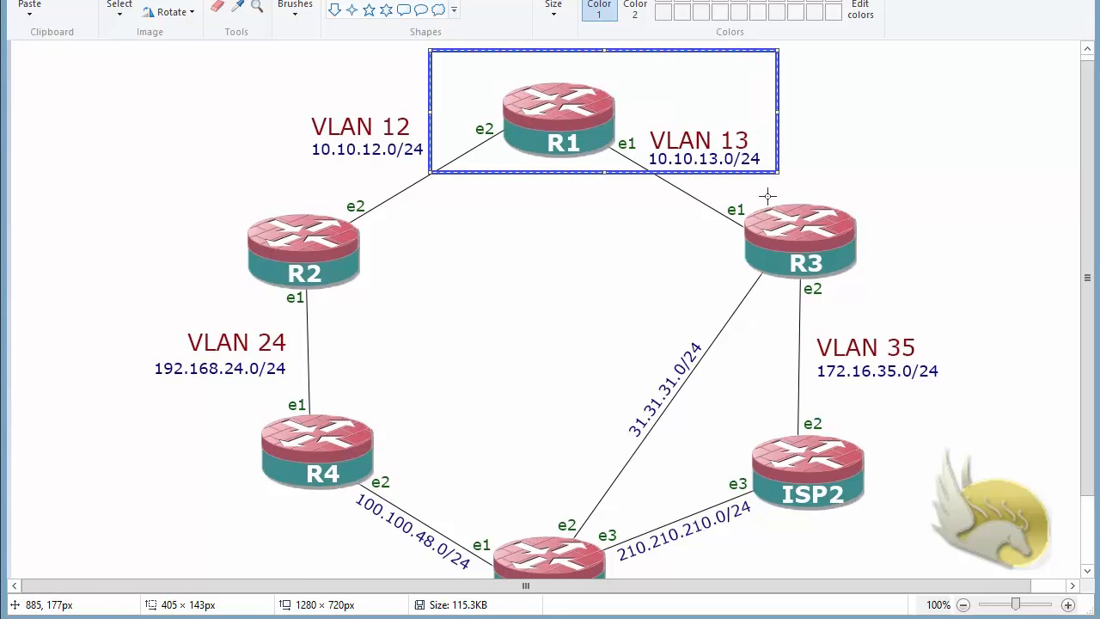
left_click(379, 193)
left_click_drag(379, 193, 80, 304)
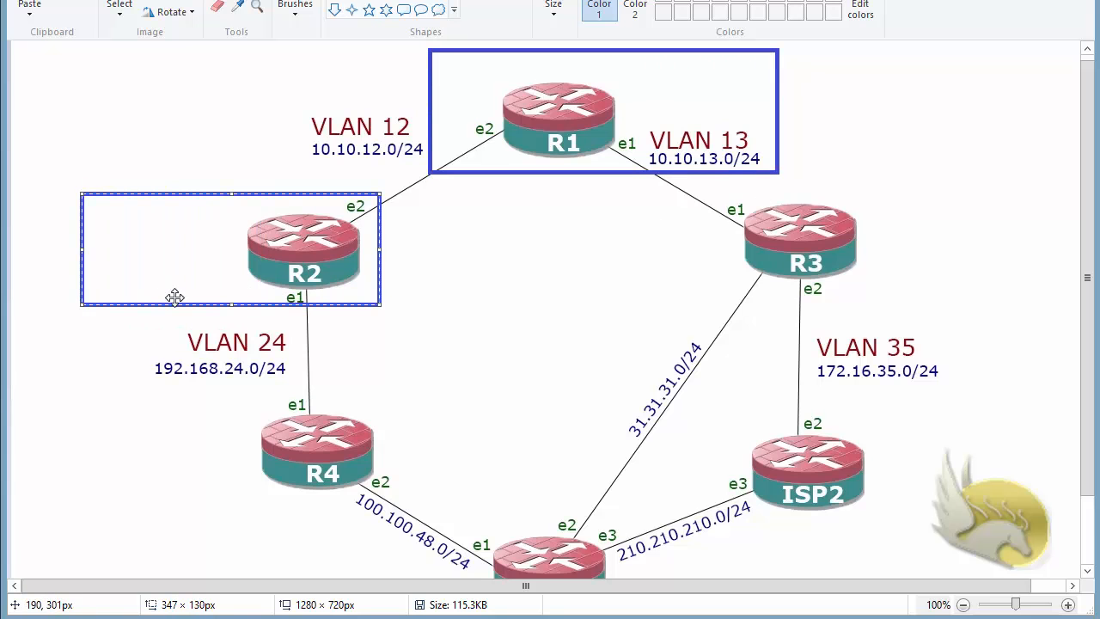
left_click(134, 323)
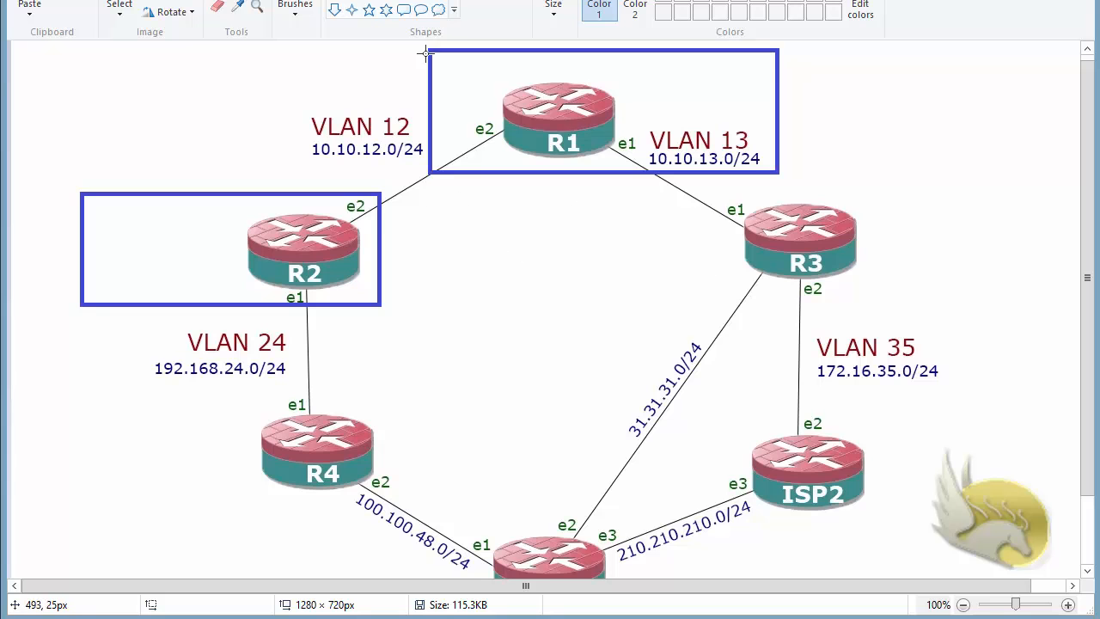
left_click(295, 9)
mouse_move(541, 82)
left_mouse_down()
mouse_move(544, 93)
mouse_move(572, 72)
left_mouse_up()
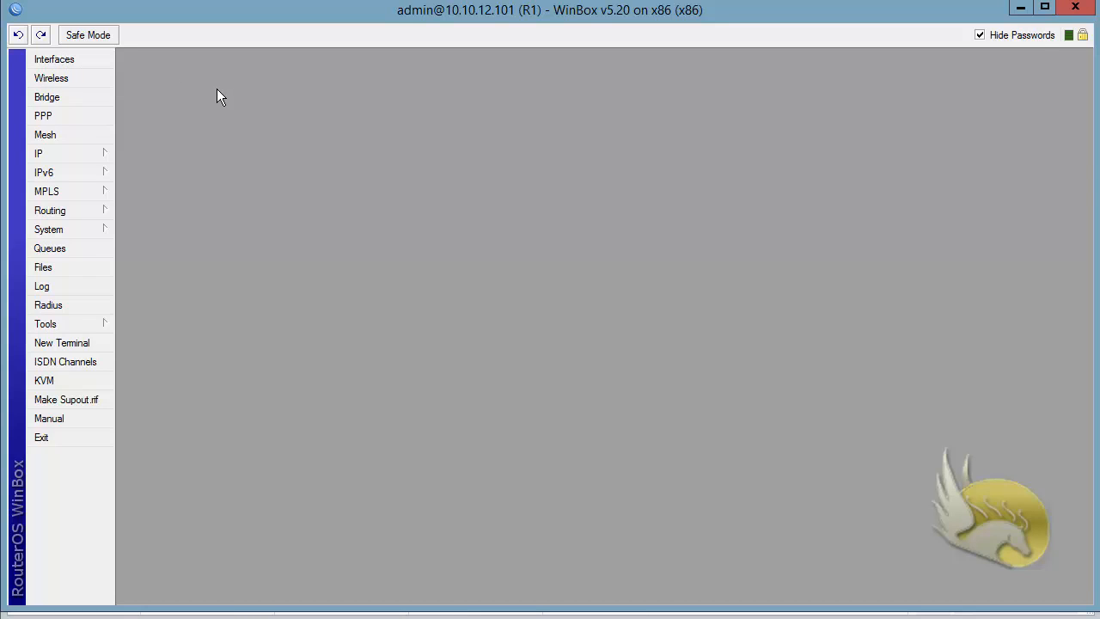
Switch to WinBox on R1 and enable the L2TP server with the default-encryption profile, allowing only mschap2 authentication.
left_click(51, 117)
double_click(450, 178)
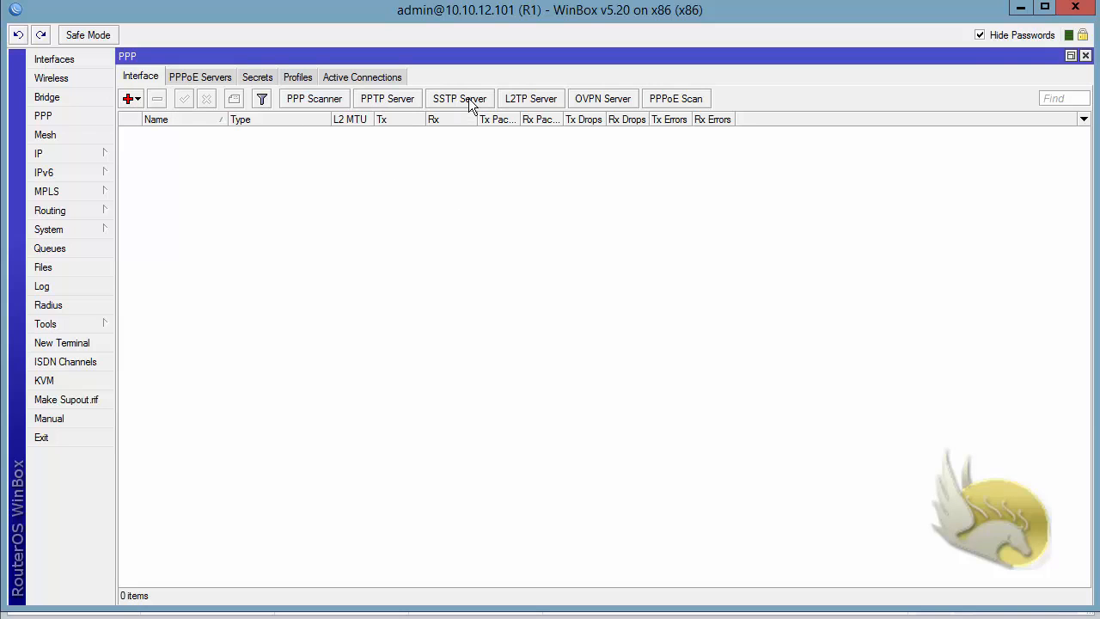
left_click(532, 98)
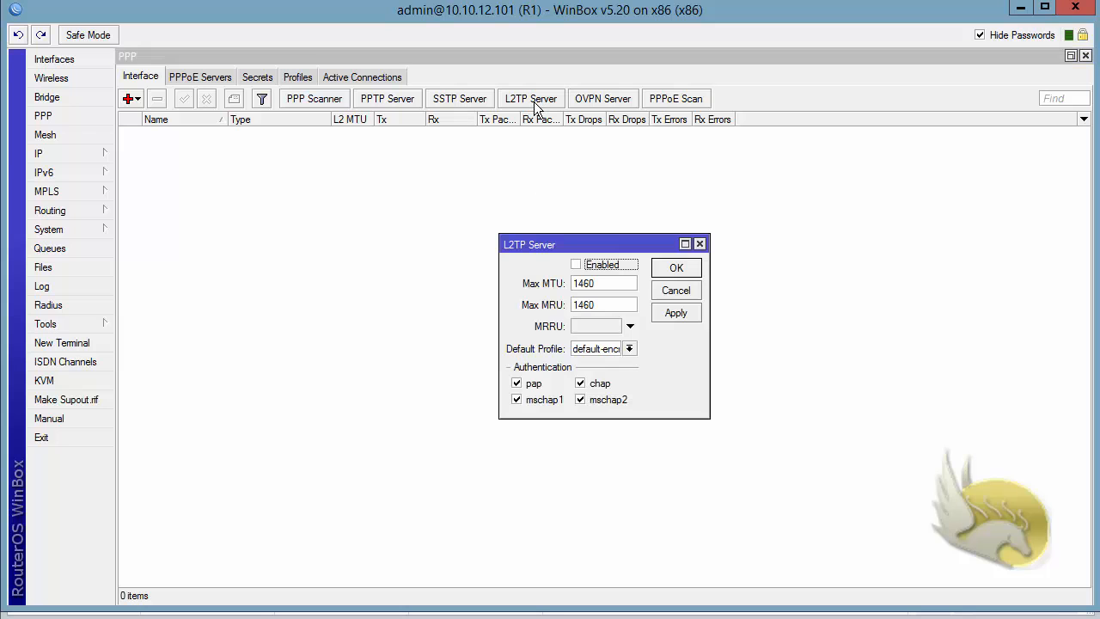
left_click(577, 265)
left_click(516, 383)
left_click(579, 384)
left_click(526, 401)
left_click(629, 349)
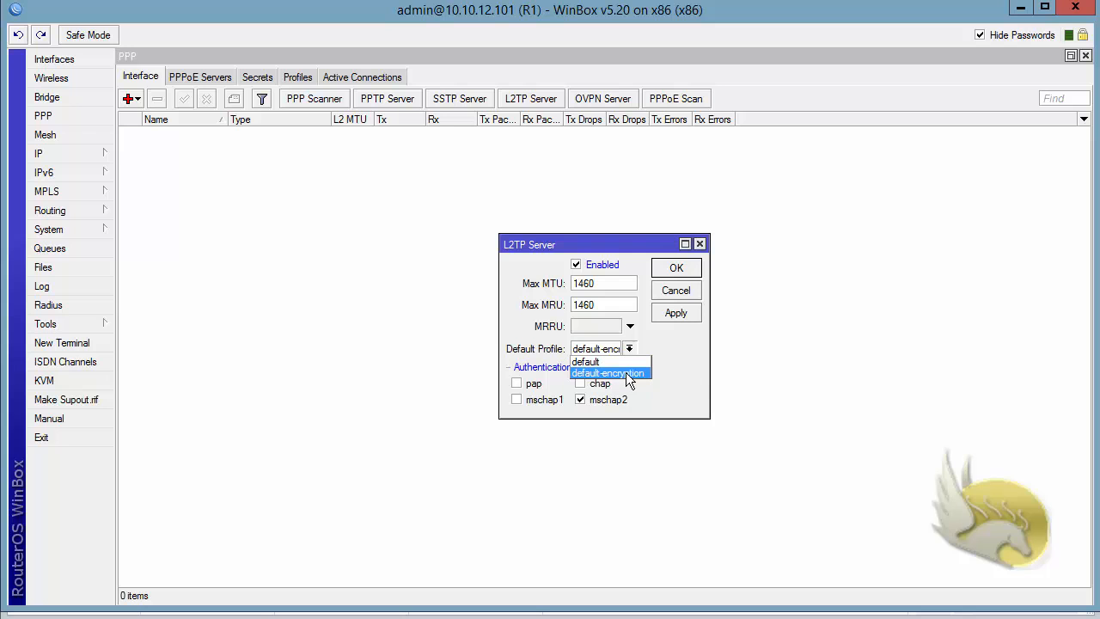
key("Return")
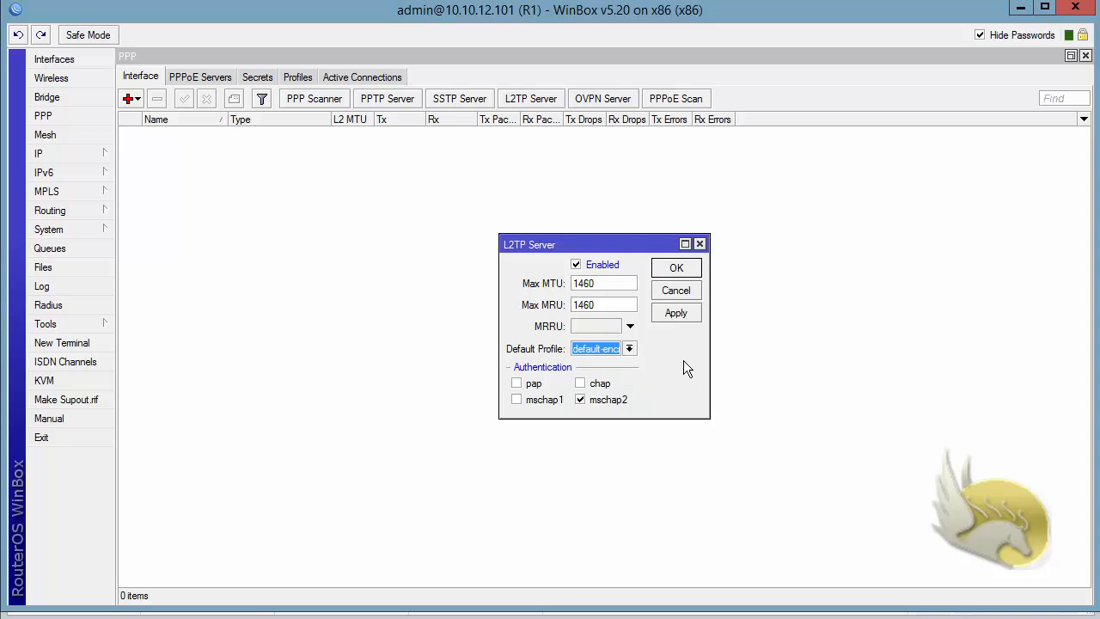
left_click(671, 268)
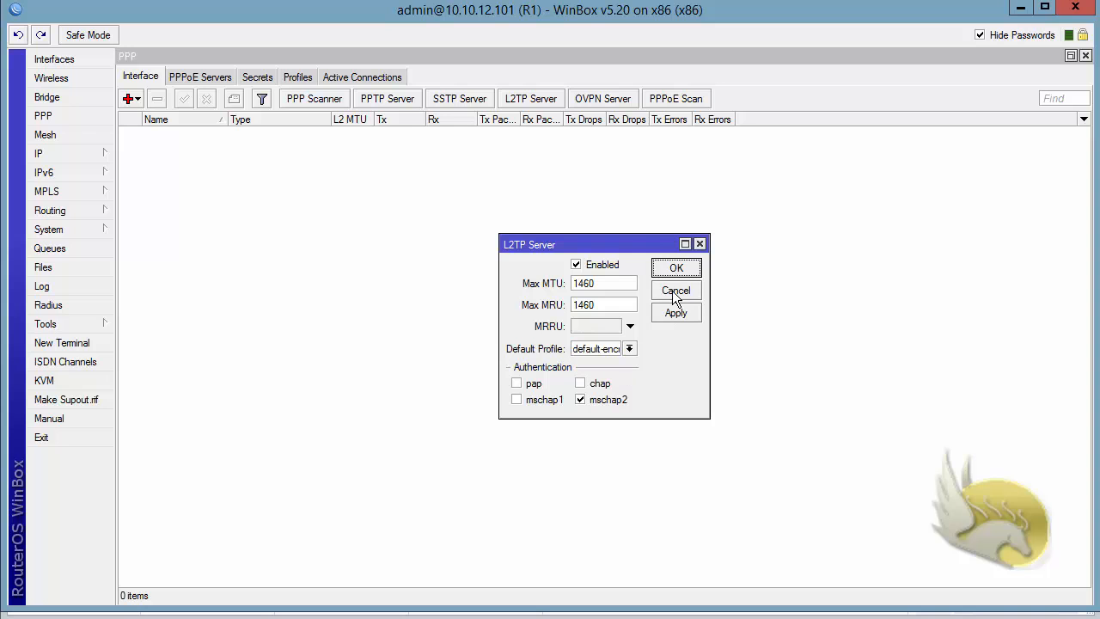
left_click(674, 268)
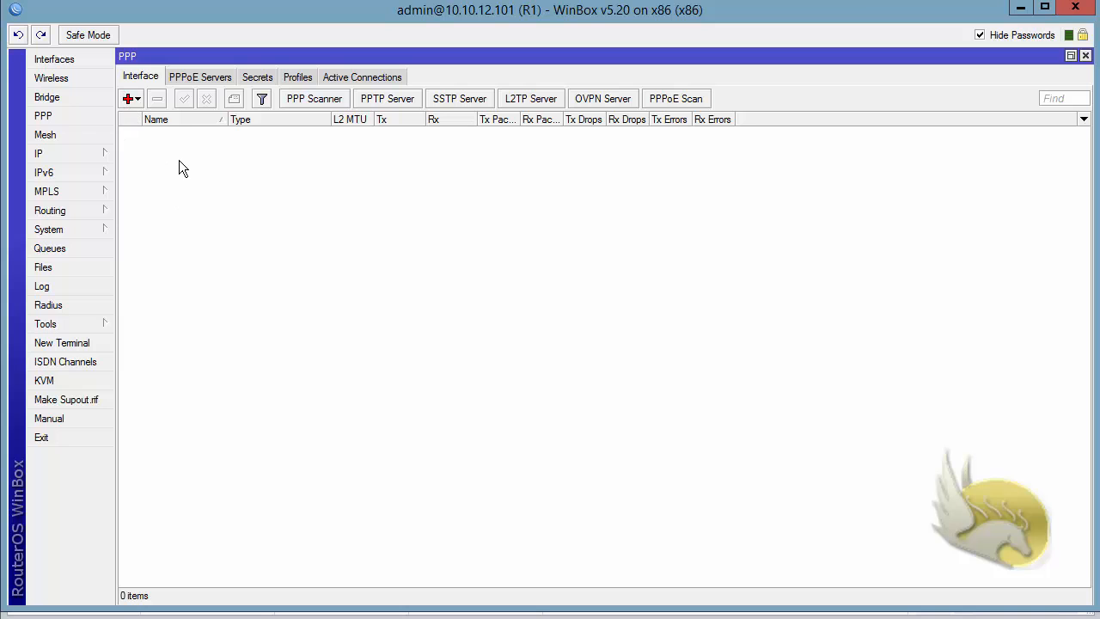
Add a PPP secret on R1 with the account's user name and password, keeping service any and profile default.
left_click(255, 78)
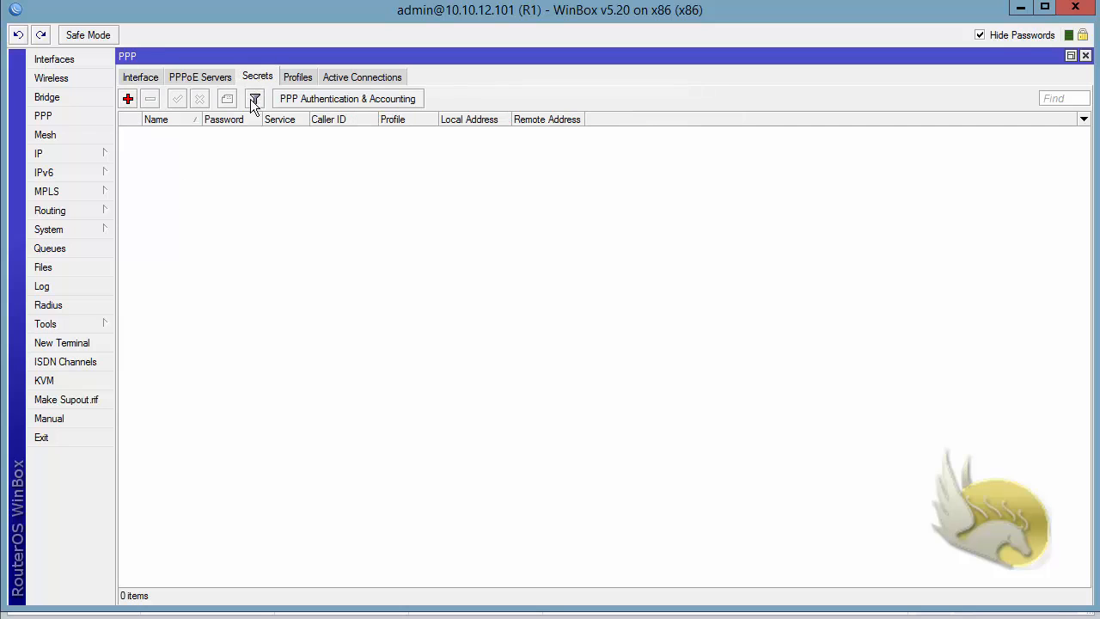
left_click(128, 99)
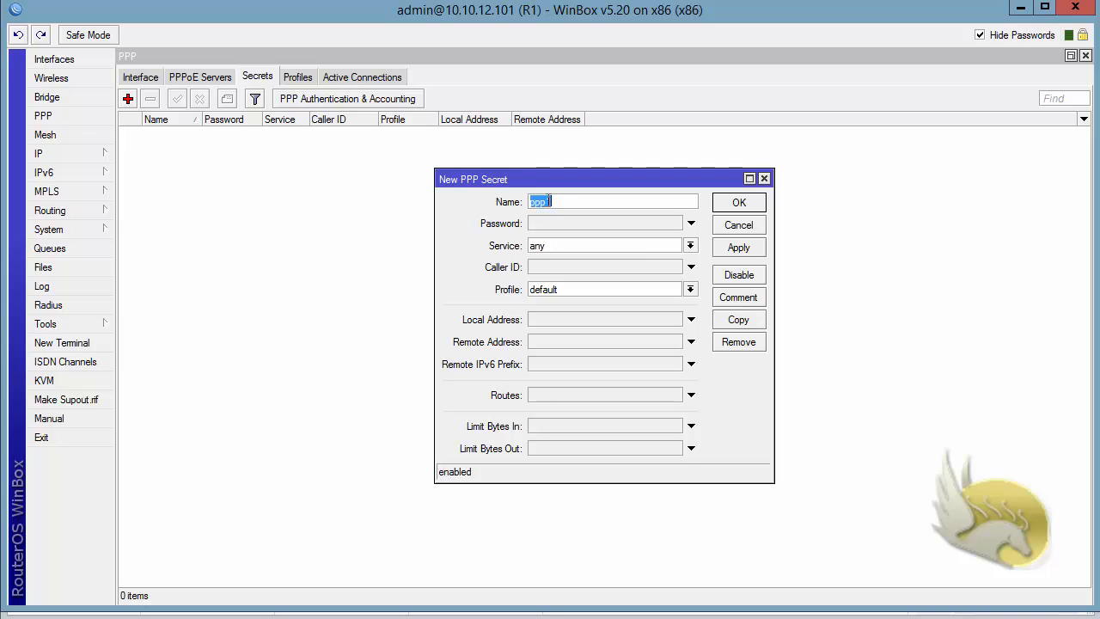
key("Tab")
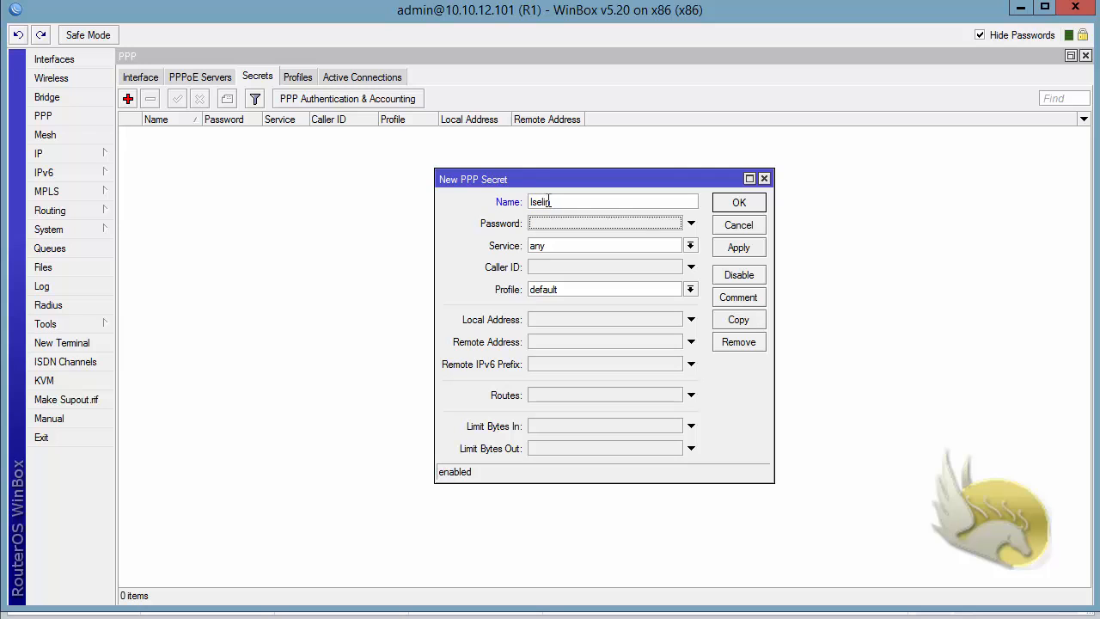
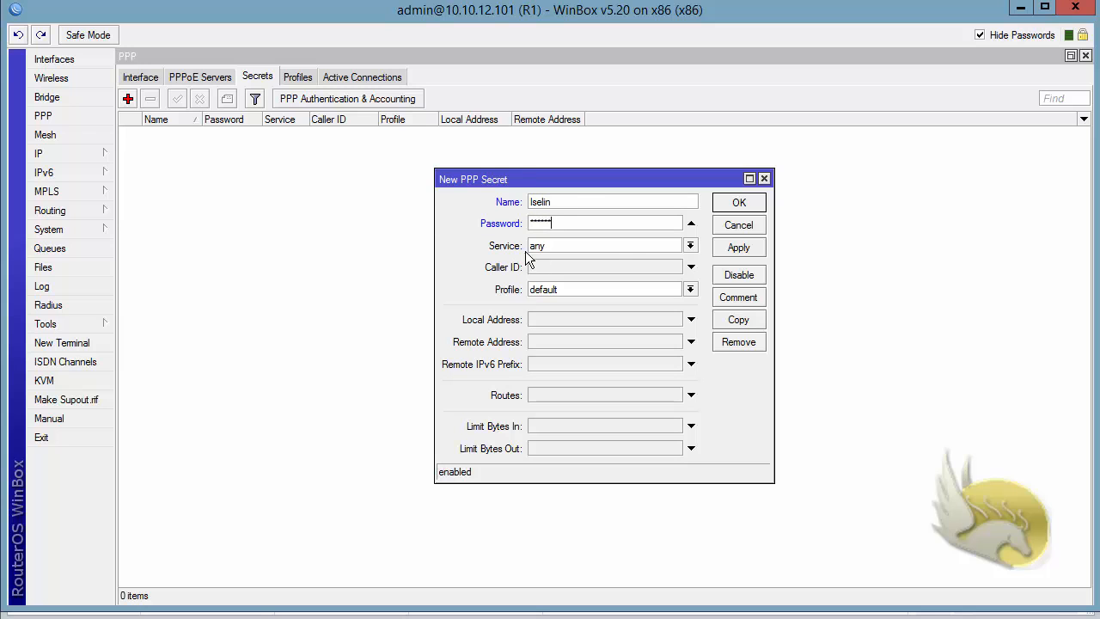
left_click(690, 246)
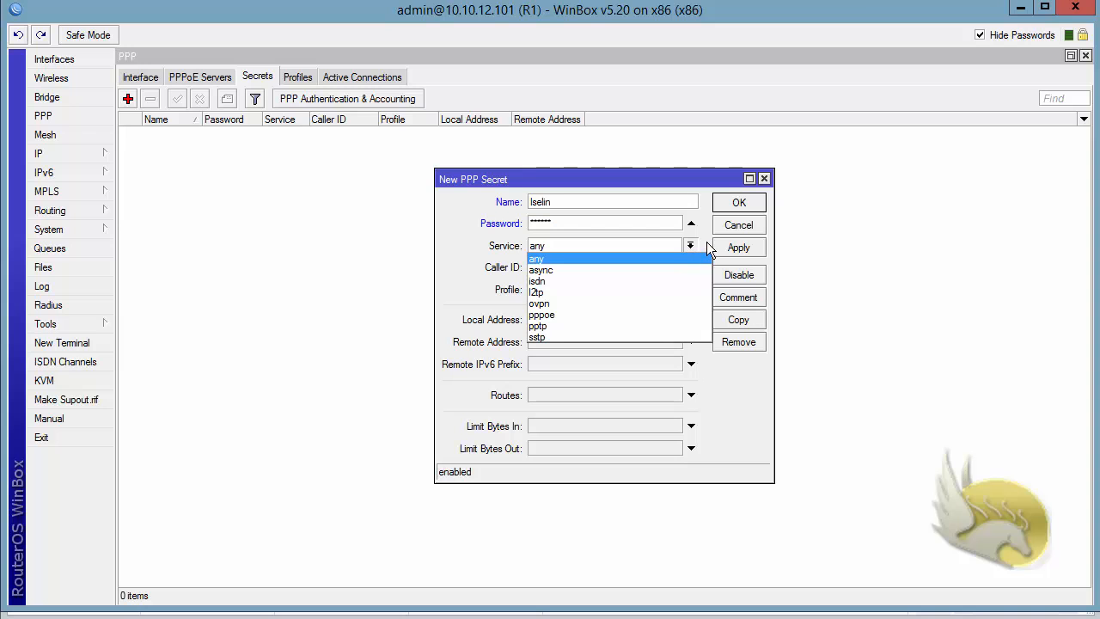
left_click(707, 245)
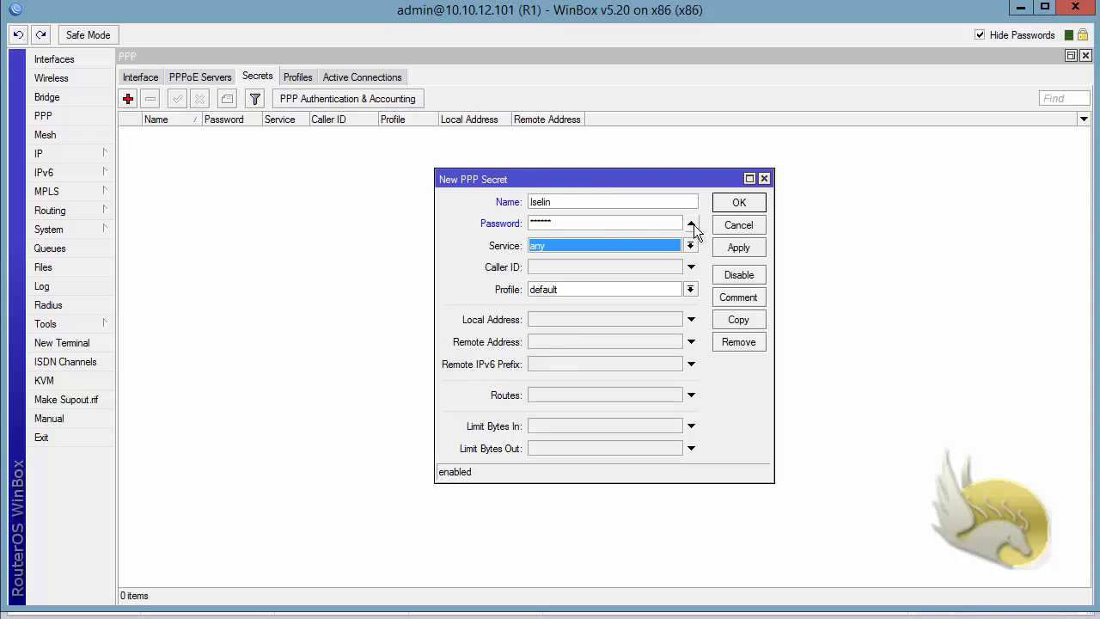
left_click(731, 206)
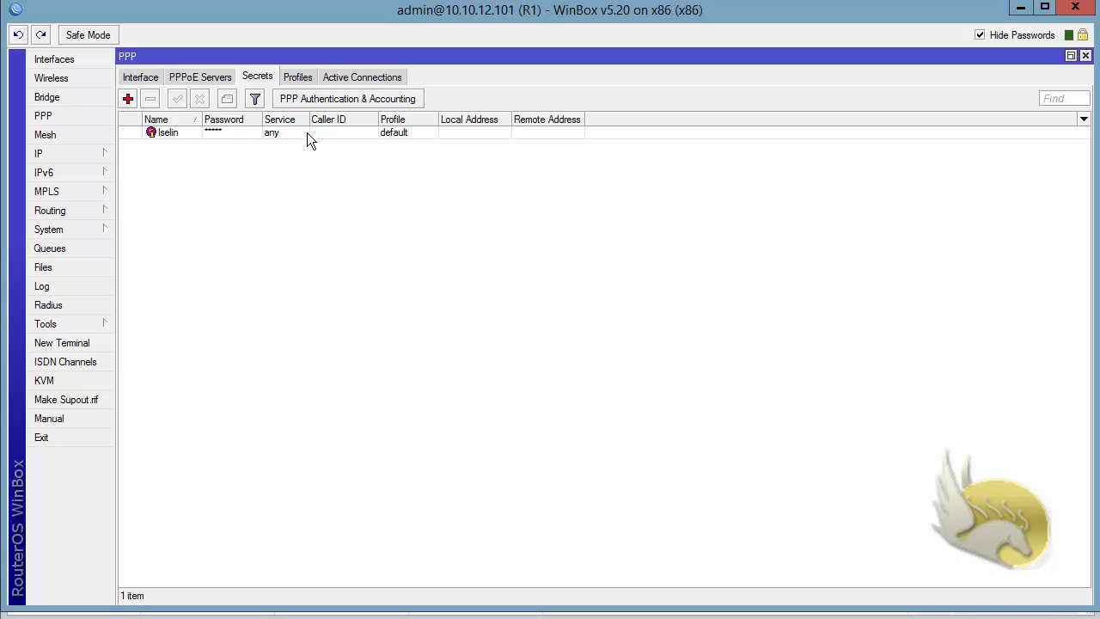
Check R1's PPP active connections, secrets and interfaces.
left_click(333, 76)
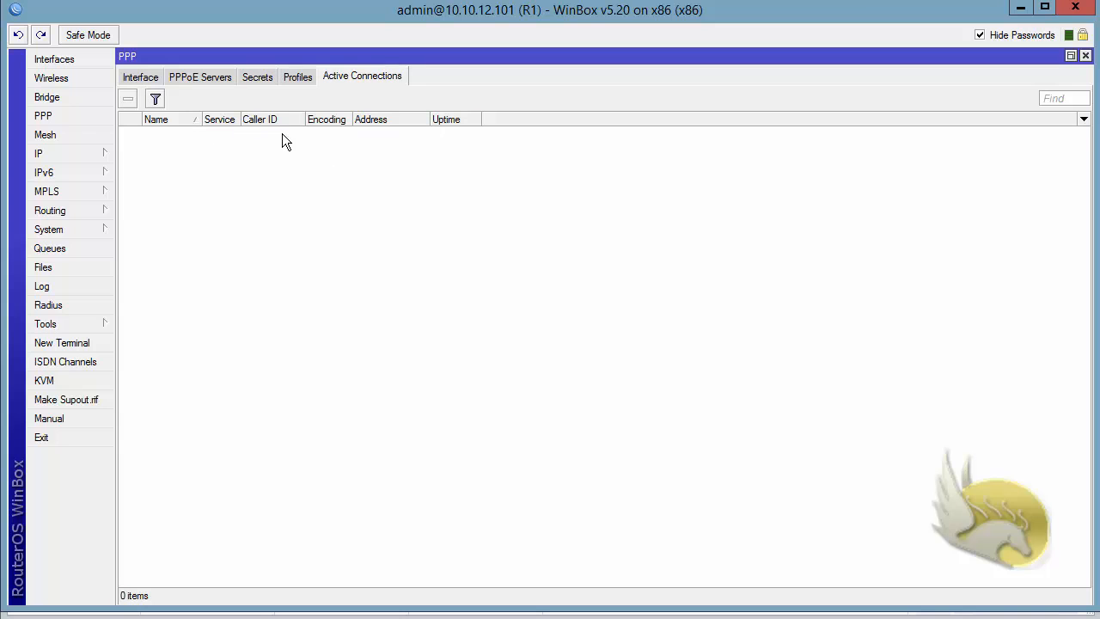
left_click(259, 76)
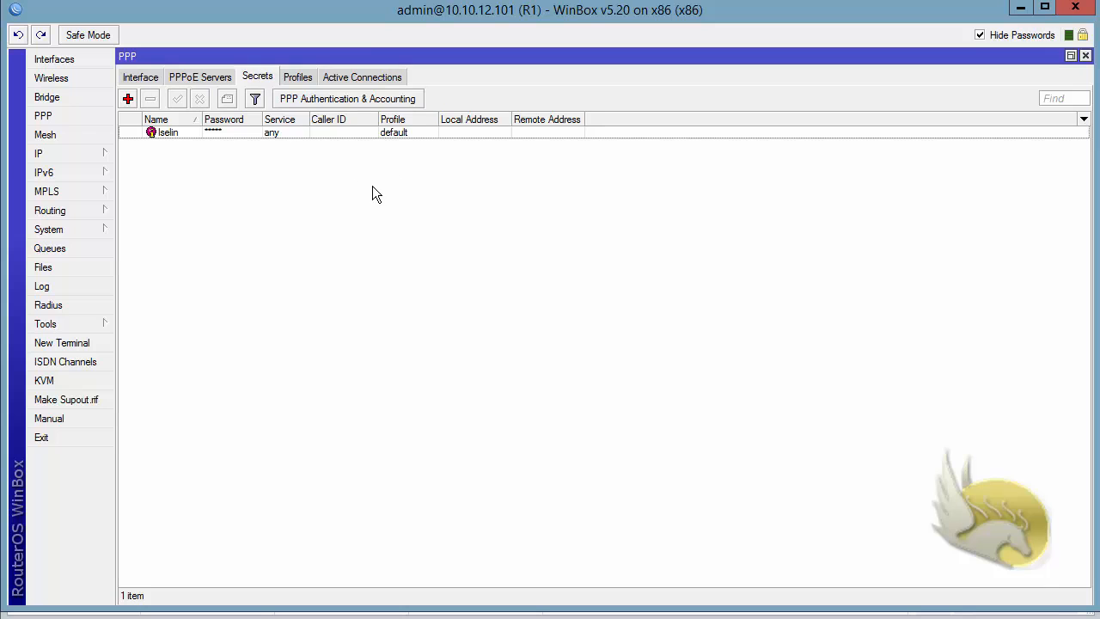
left_click(129, 79)
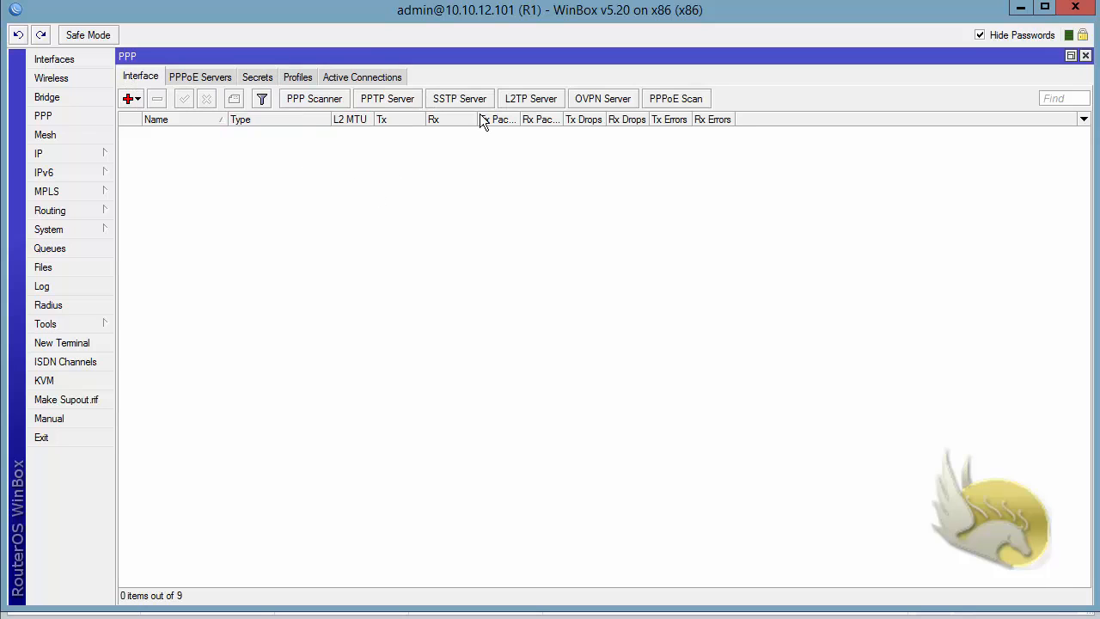
left_click(247, 77)
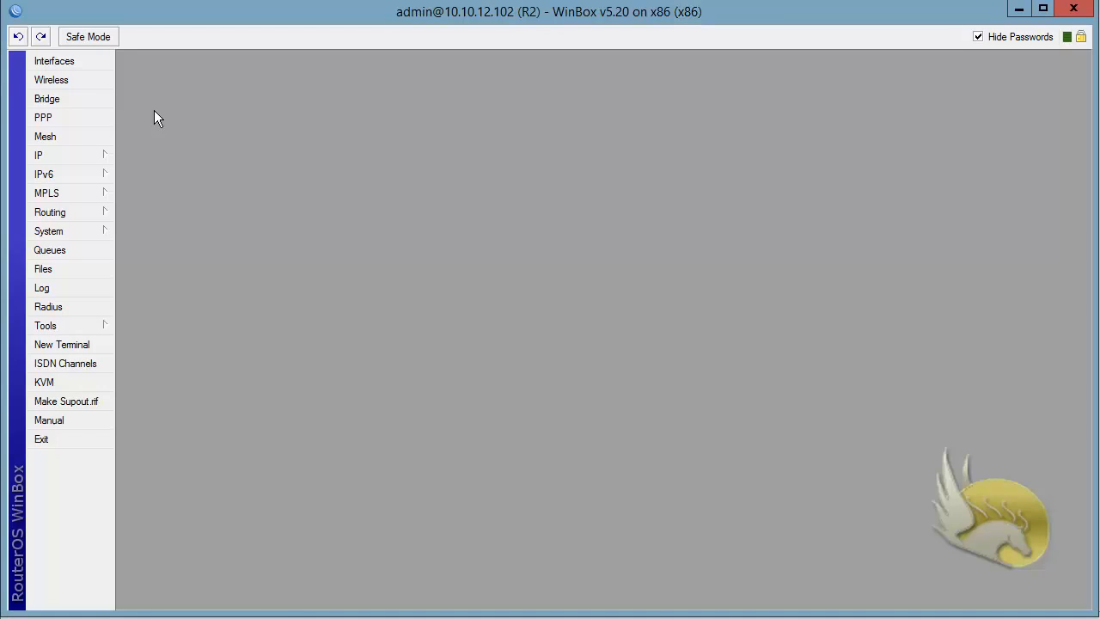
On R2, set up a new L2TP client interface with server address 10.10.12.101 and the account's user name and password.
left_click(76, 60)
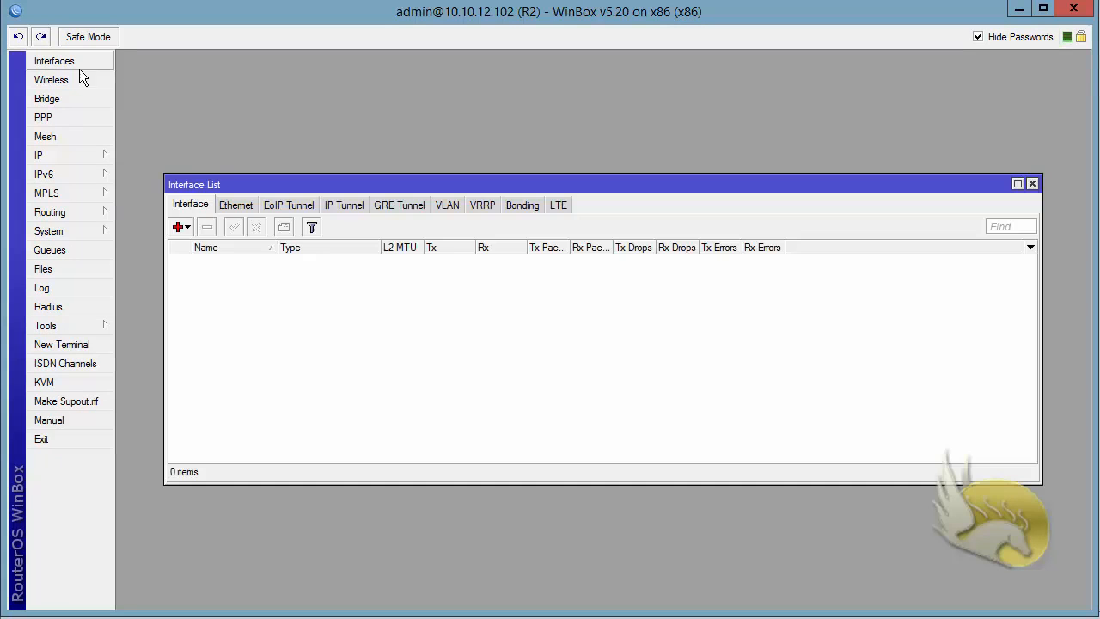
double_click(321, 184)
left_click(138, 101)
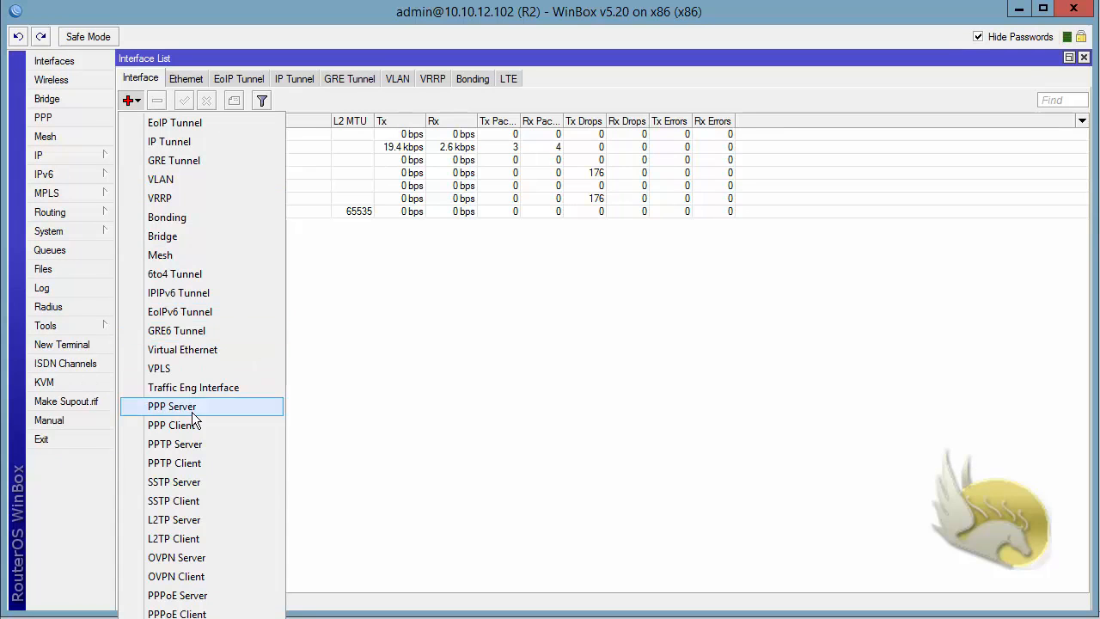
left_click(220, 538)
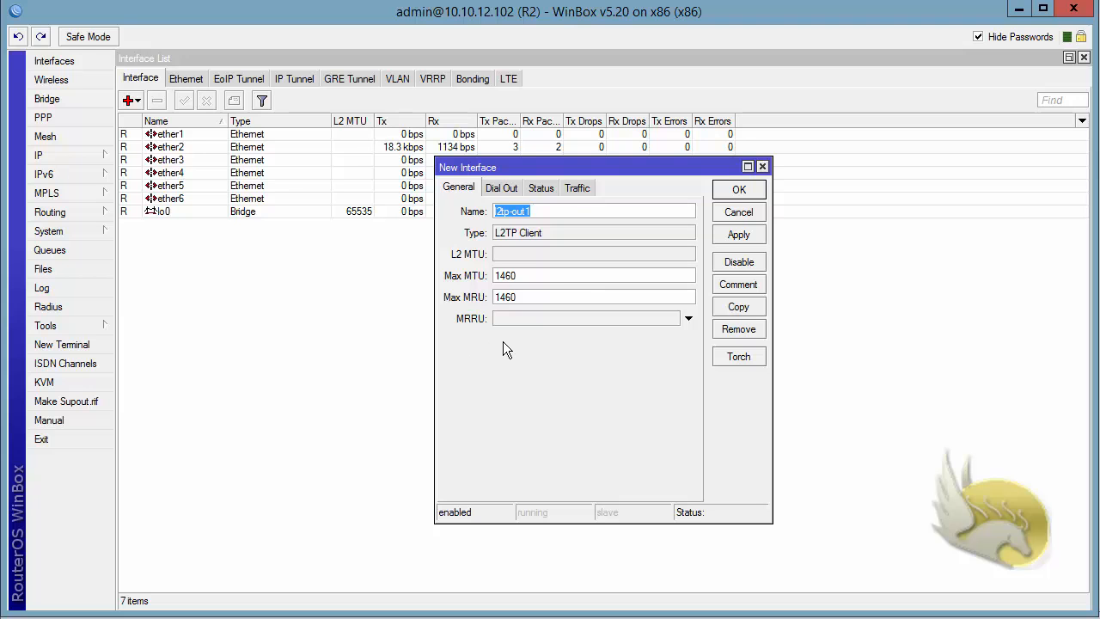
left_click(505, 189)
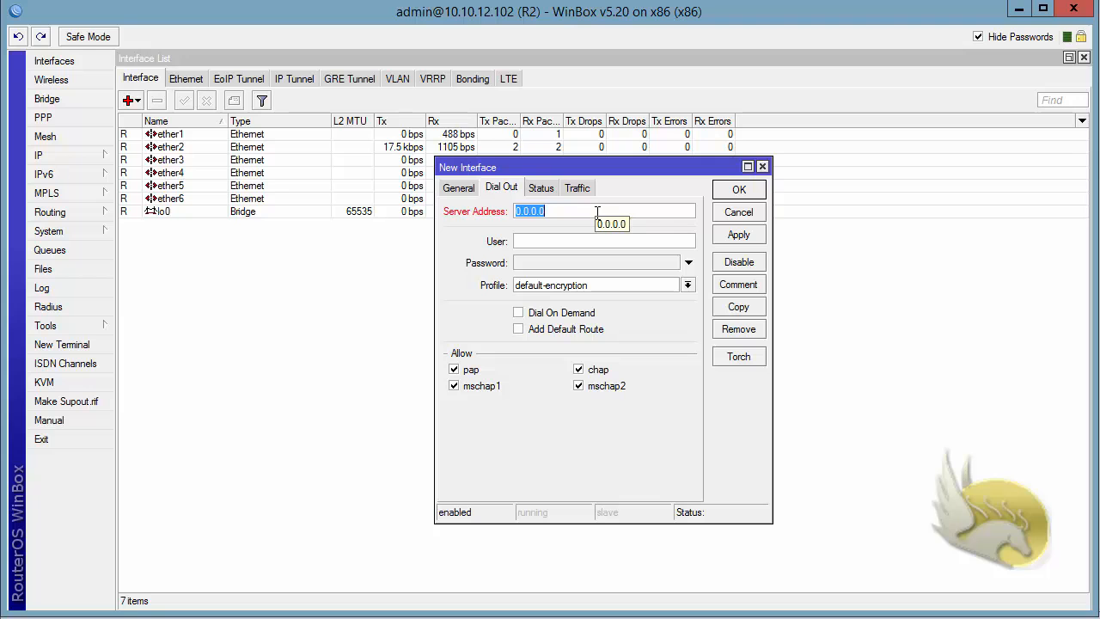
type("10.10.12.")
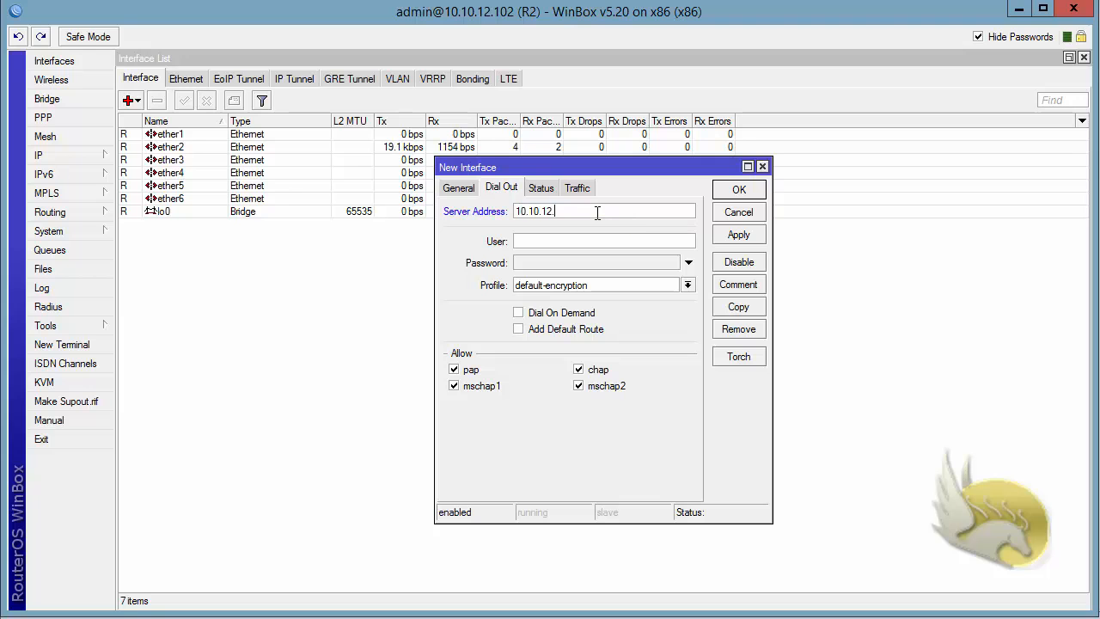
type("101")
key("Tab")
type("******")
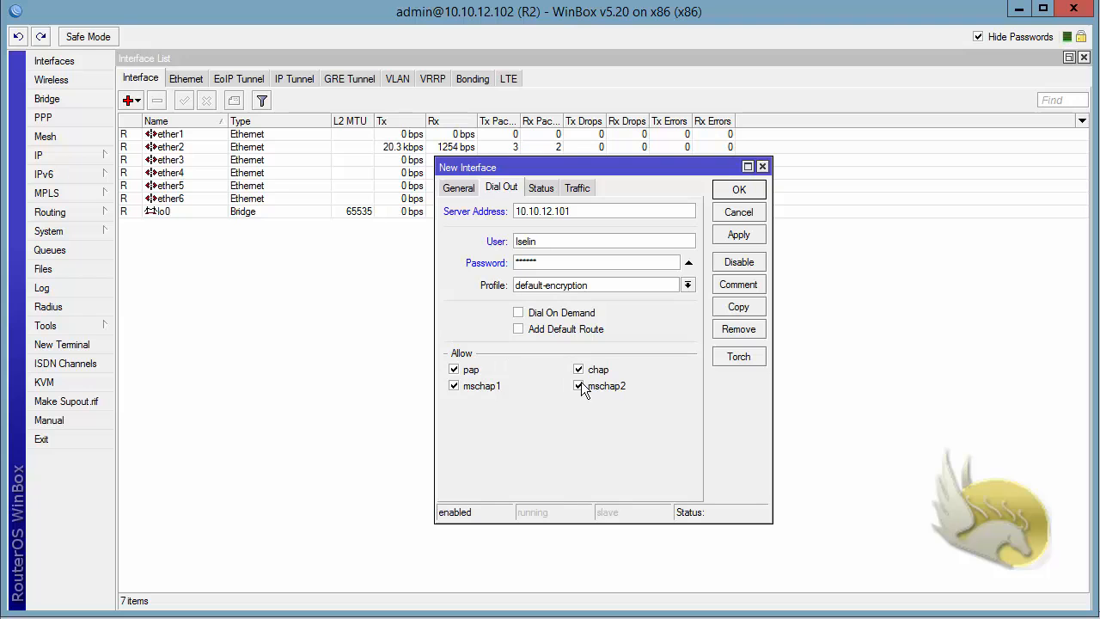
Restrict the L2TP client's allowed authentication to mschap2 and save the new interface.
left_click(454, 386)
left_click(454, 369)
left_click(578, 371)
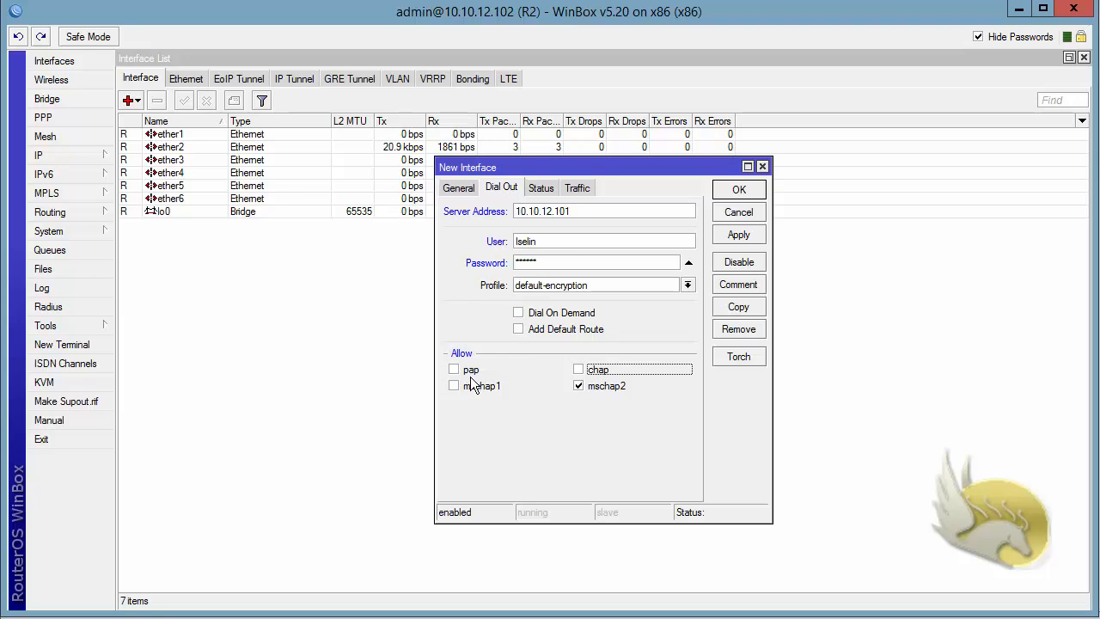
left_click(577, 367)
left_click(732, 237)
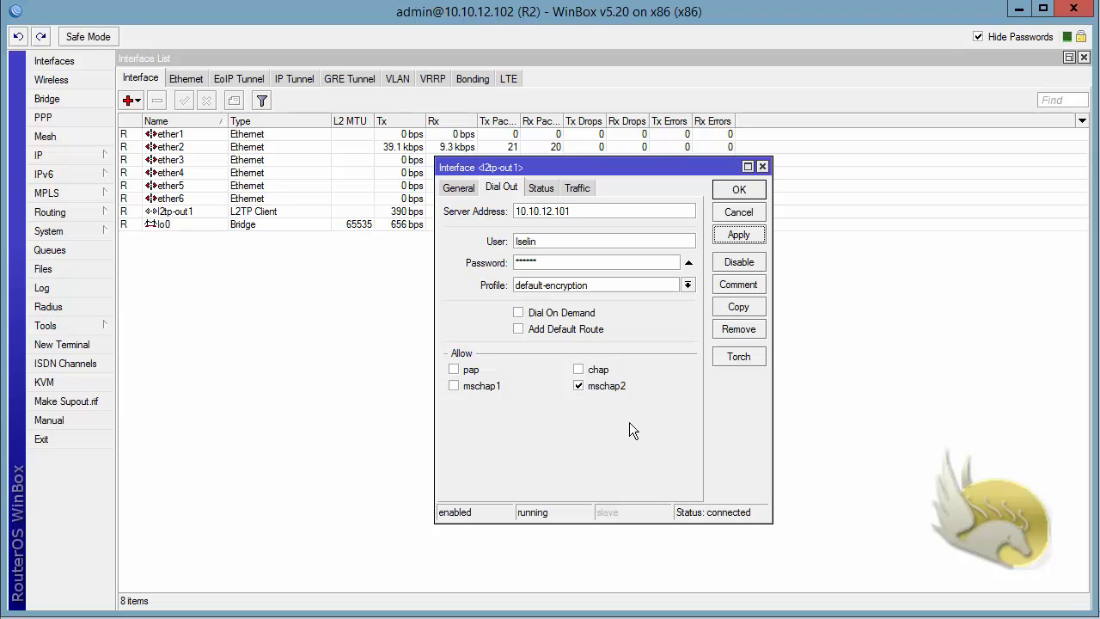
left_click(732, 191)
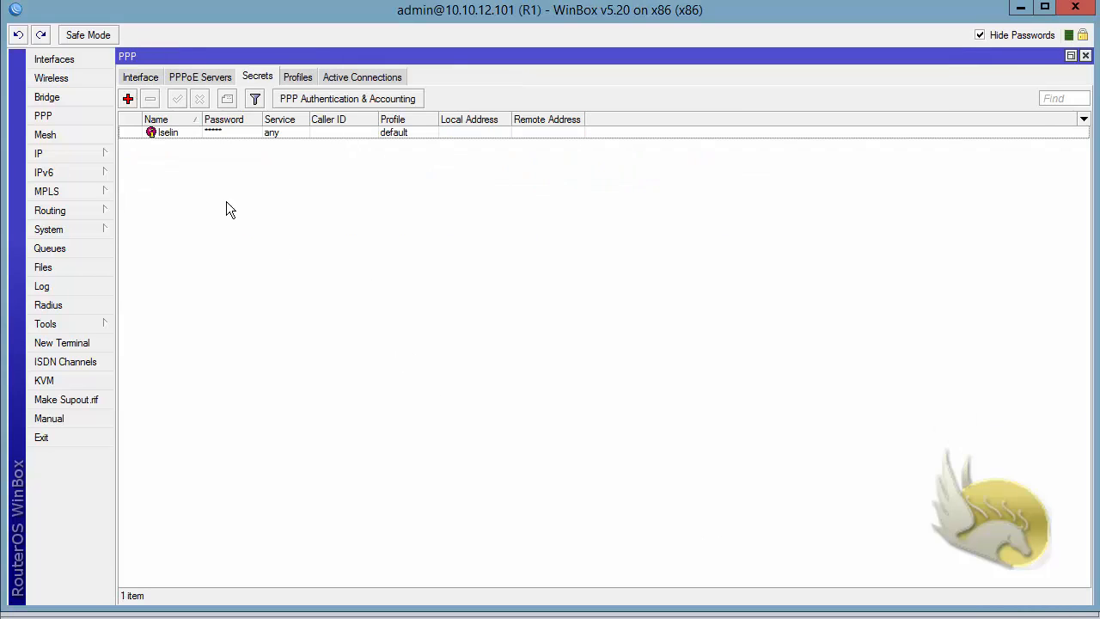
Examine the L2TP client session in R1's active PPP connections and then R1's PPP interfaces.
left_click(333, 77)
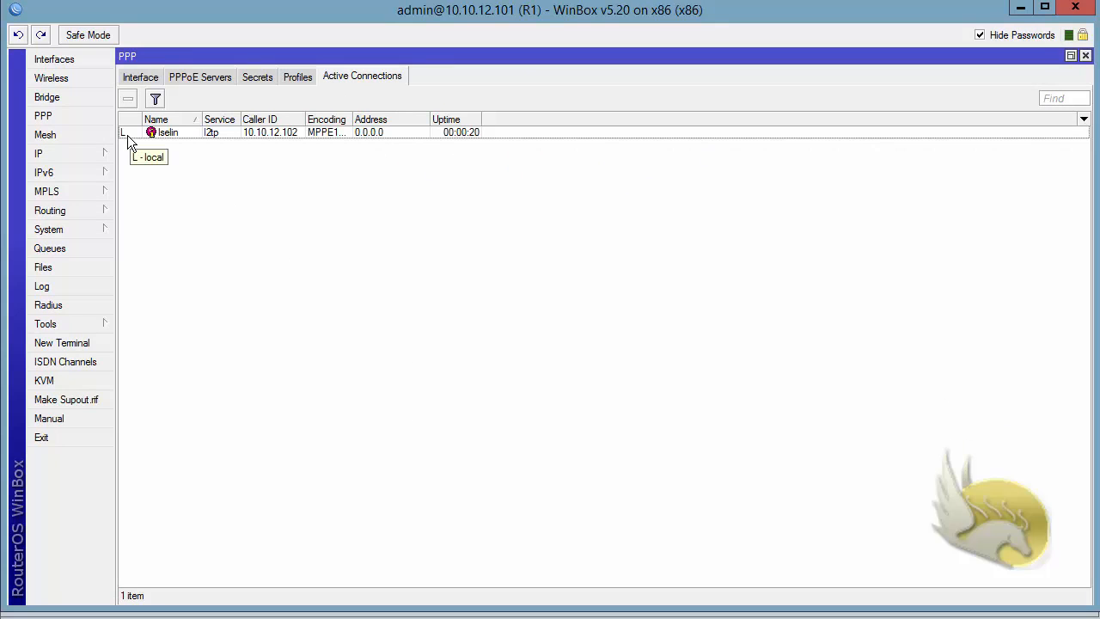
left_click(138, 76)
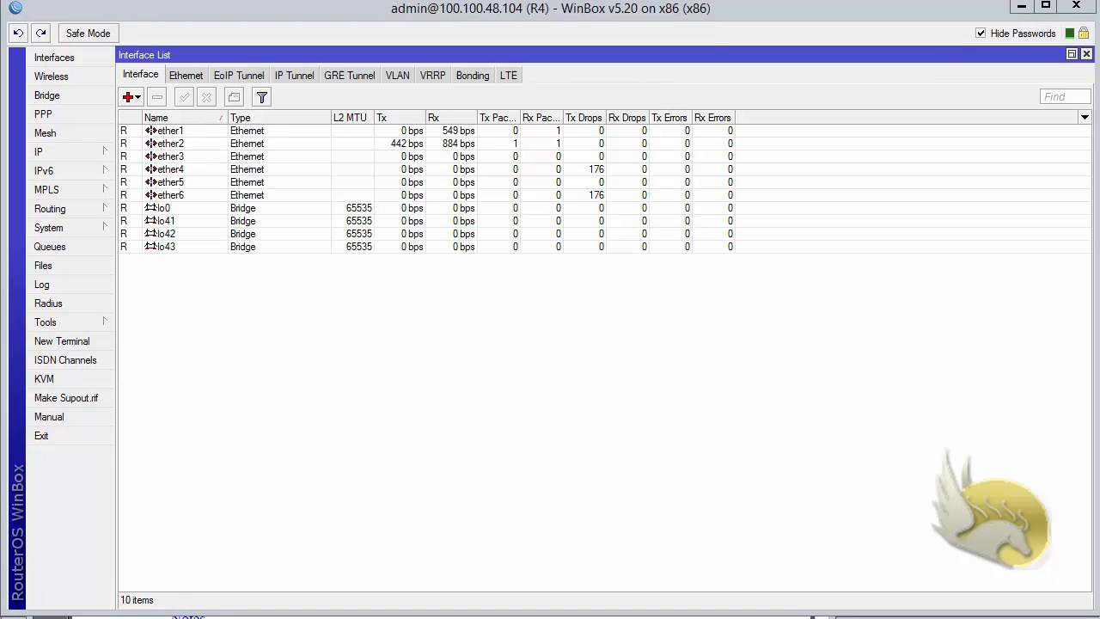
On R4, set up a new L2TP client interface with server address 10.10.12.101 and the account's user name and password.
left_click(144, 99)
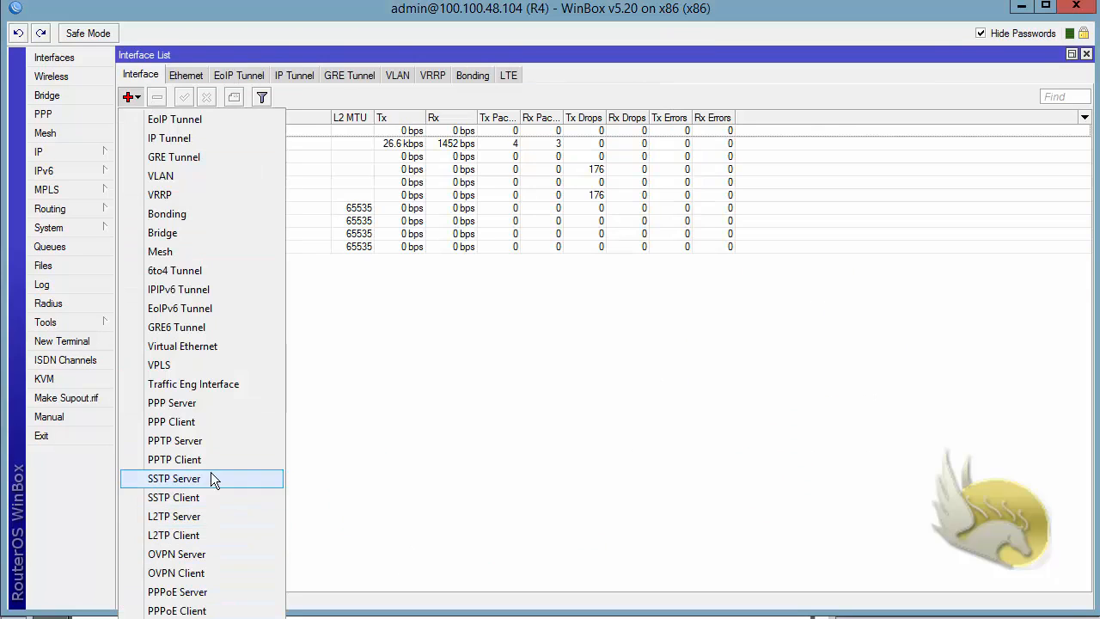
left_click(197, 533)
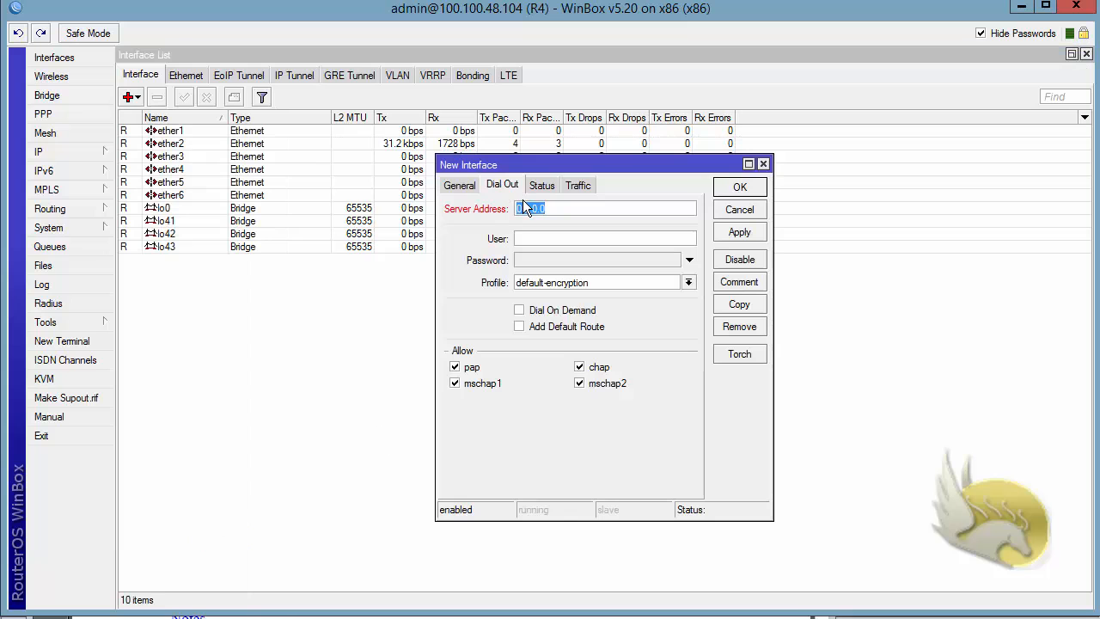
key("Tab")
key("Tab")
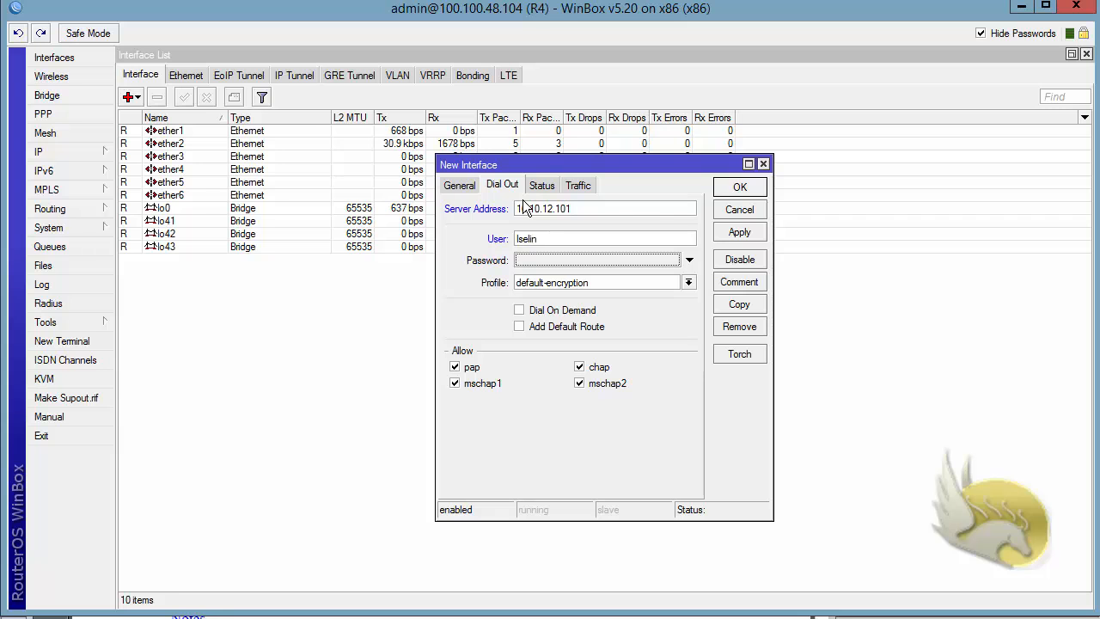
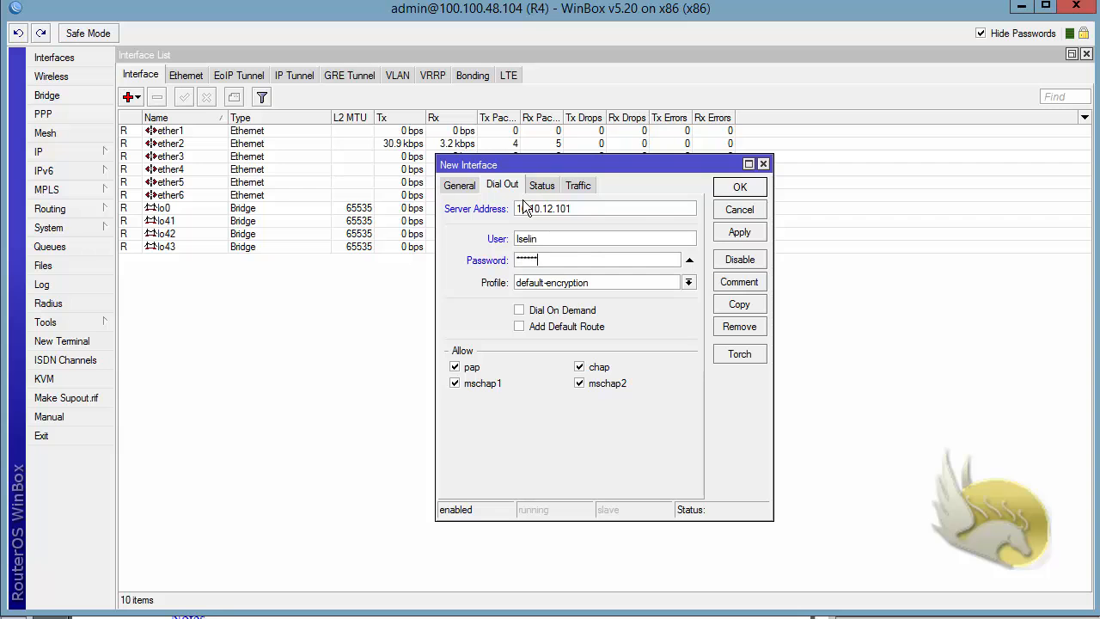
Allow only mschap2 authentication for R4's L2TP client, save the interface and select it in the interface list.
left_click(455, 367)
left_click(455, 383)
left_click(579, 367)
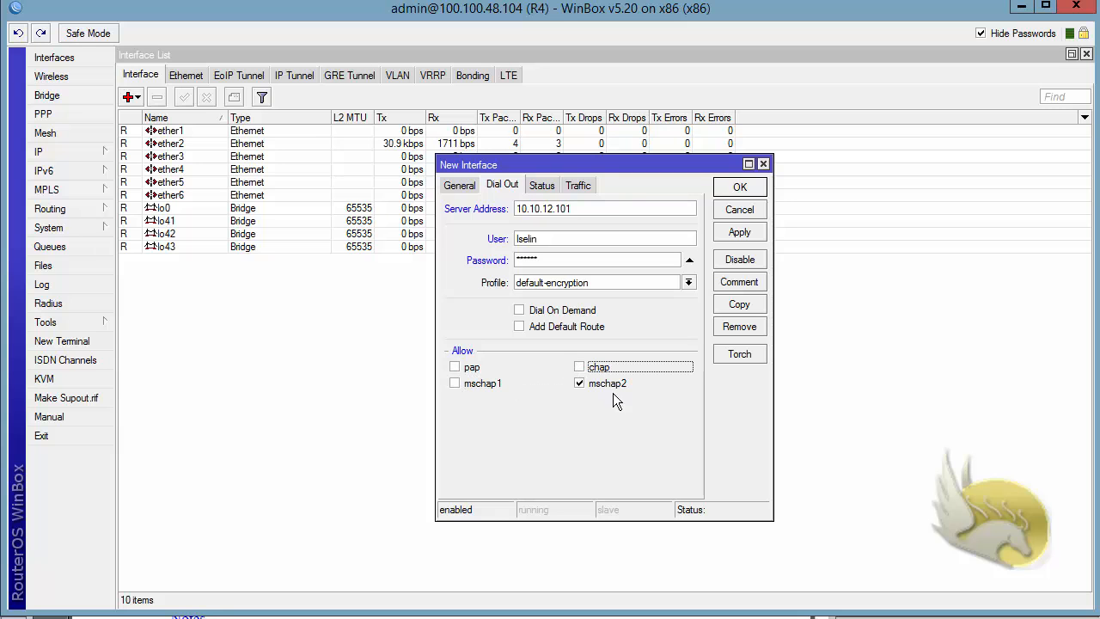
left_click(740, 189)
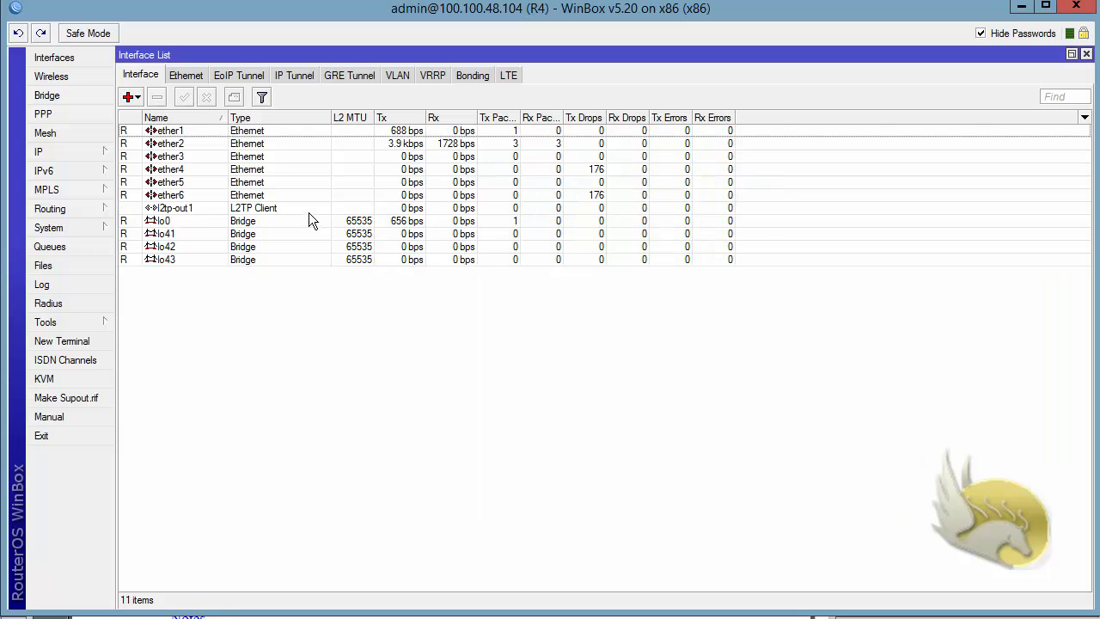
left_click(189, 210)
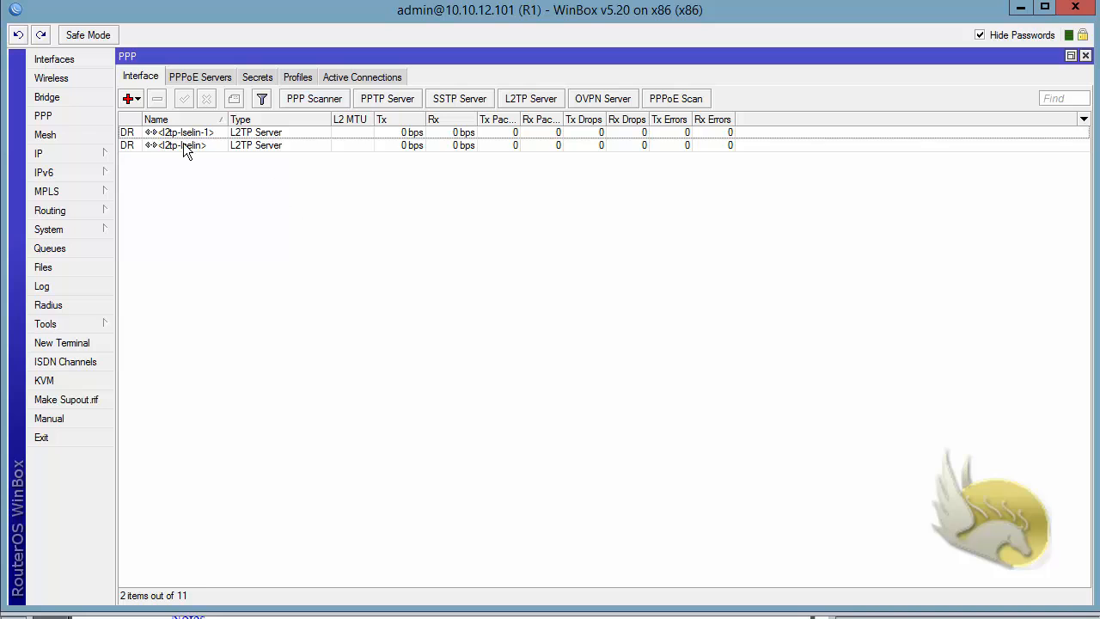
On R1, examine the L2TP server interfaces and the active PPP connections, including encoding and the session details for caller 10.10.12.102.
left_click(191, 145)
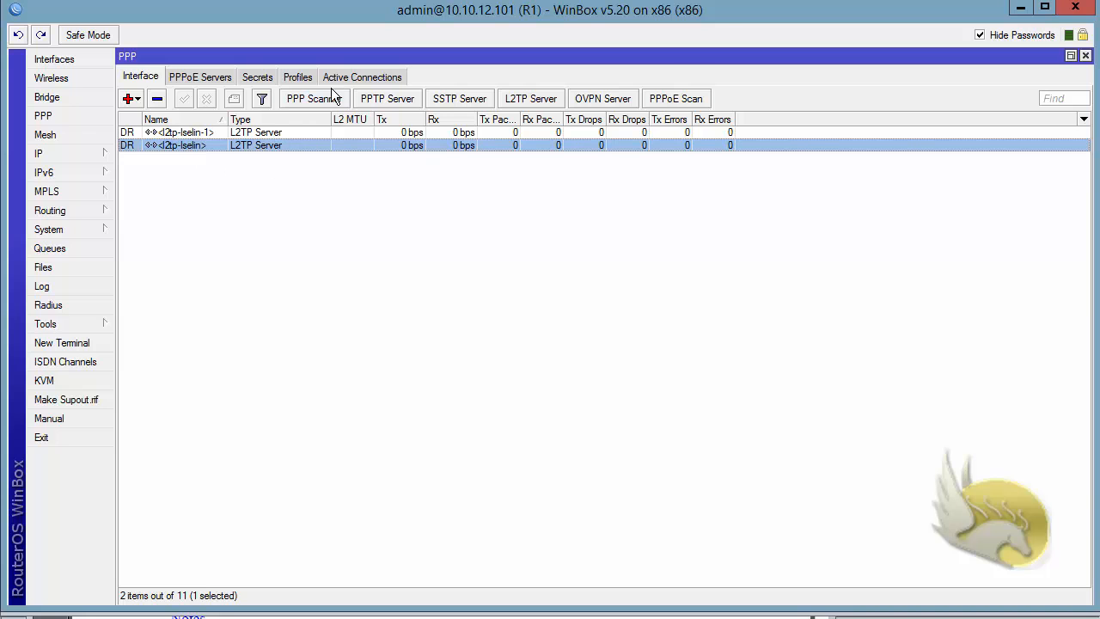
left_click(351, 77)
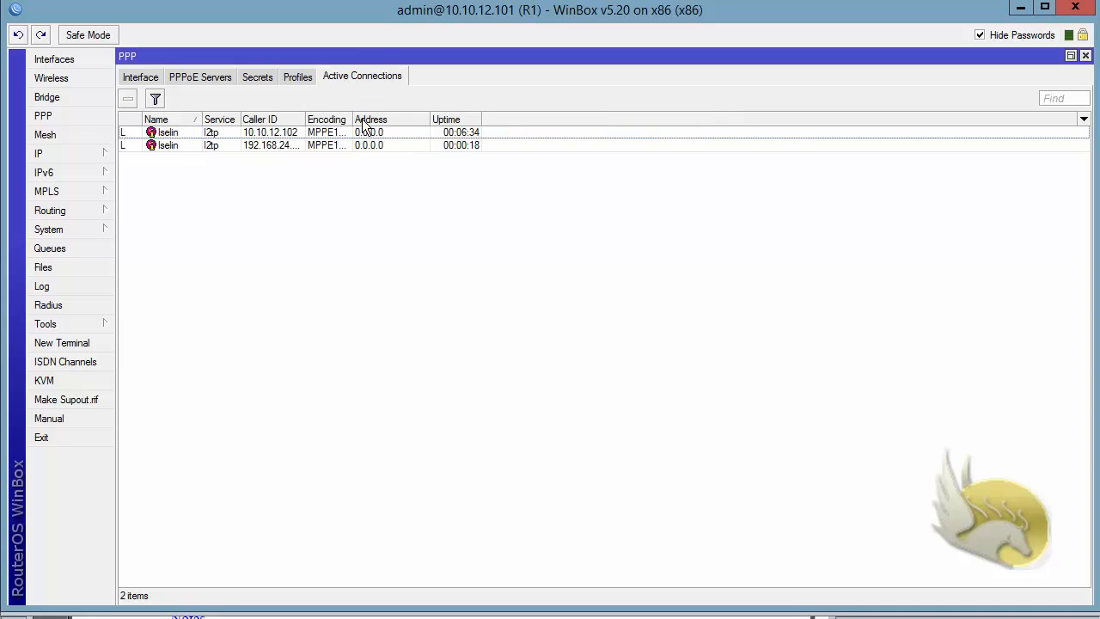
left_click_drag(360, 118, 450, 117)
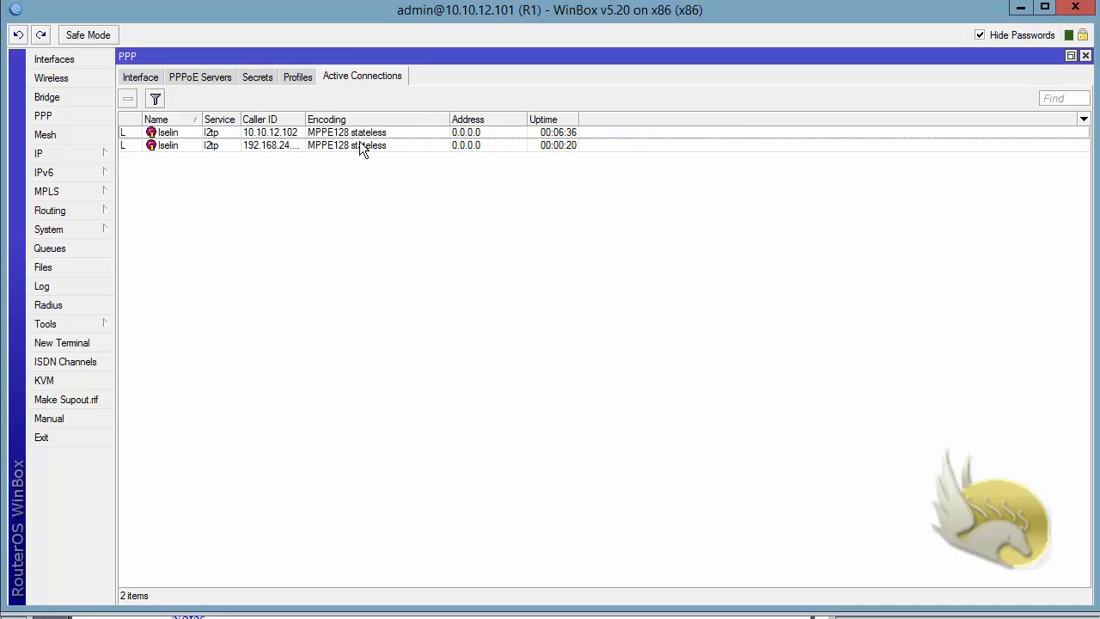
double_click(256, 133)
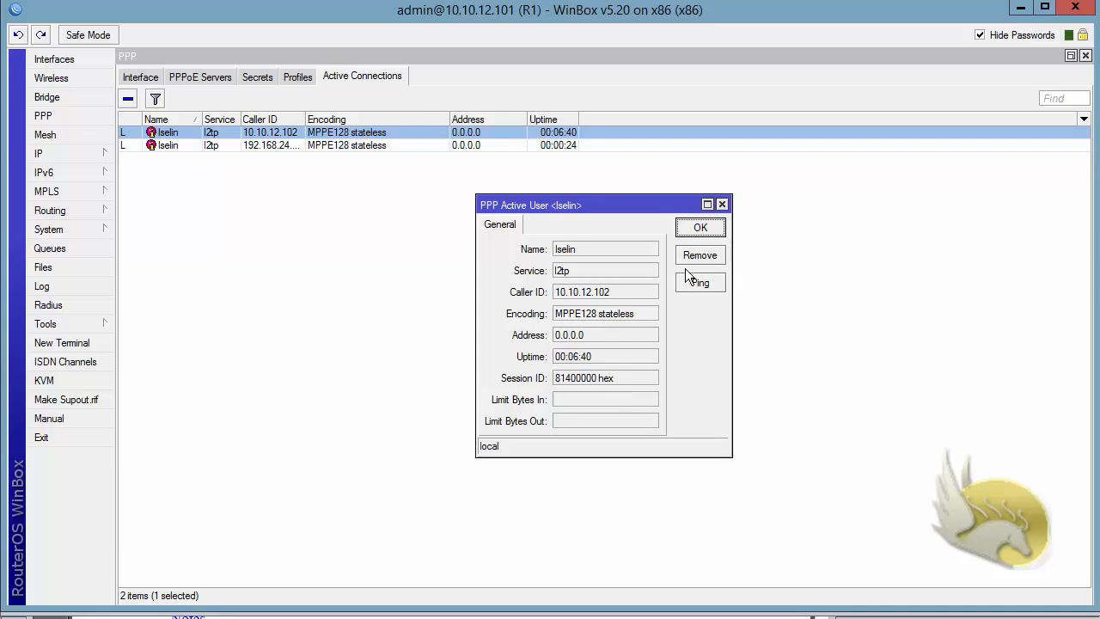
left_click(721, 204)
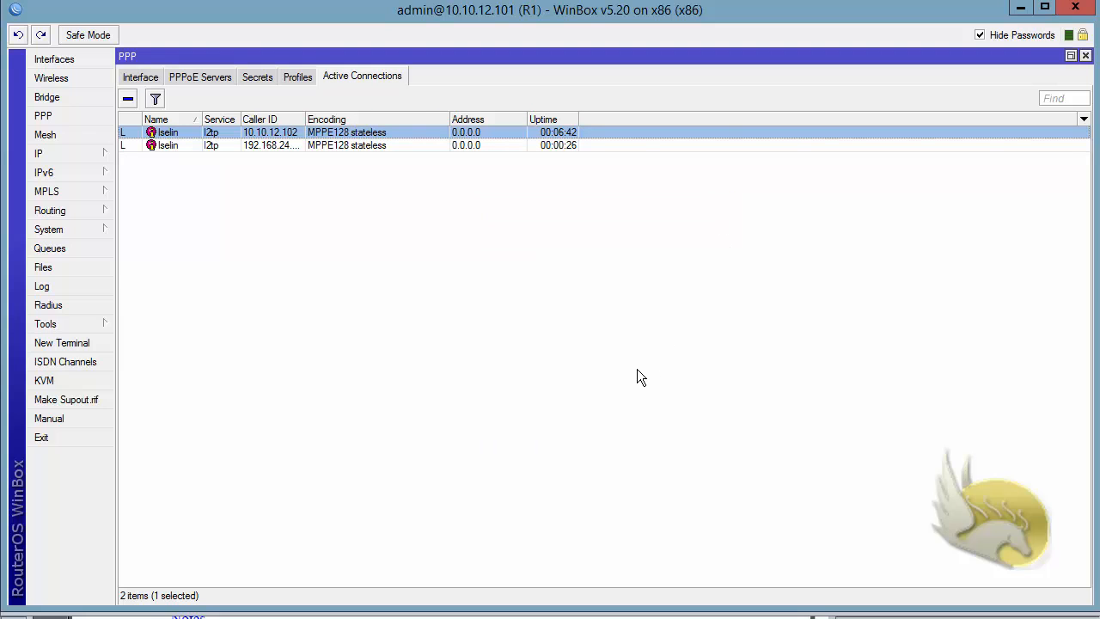